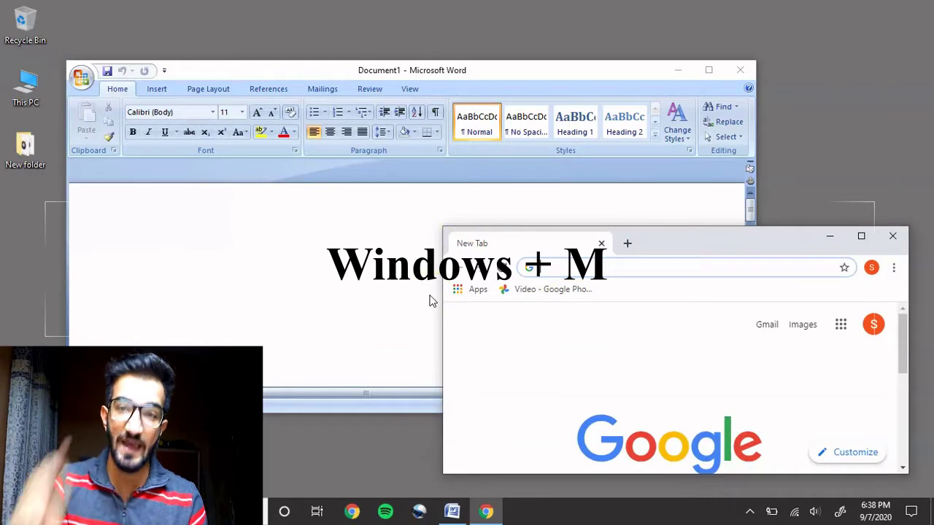
pyautogui.press('super+m')
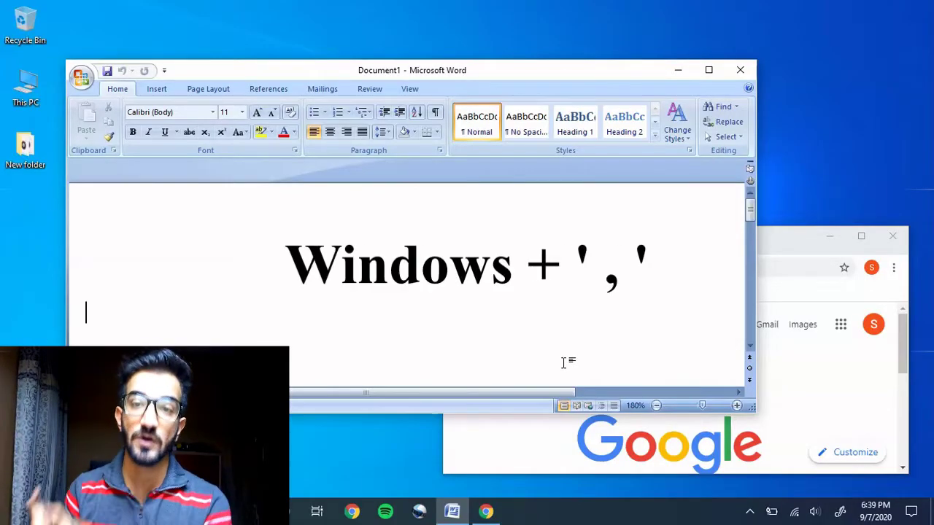
# - Peek at the desktop with Win+comma, then show the desktop with Win+D
pyautogui.press('super+comma')
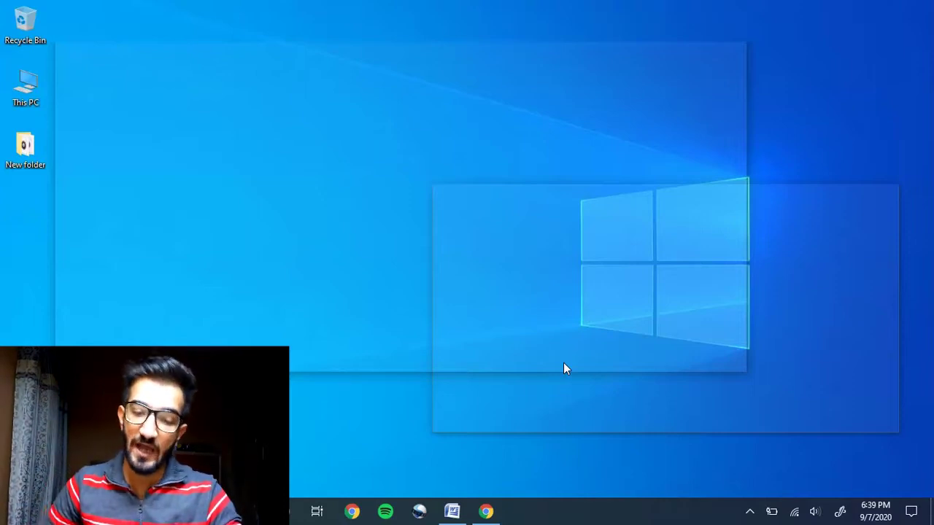
pyautogui.press('super+d')
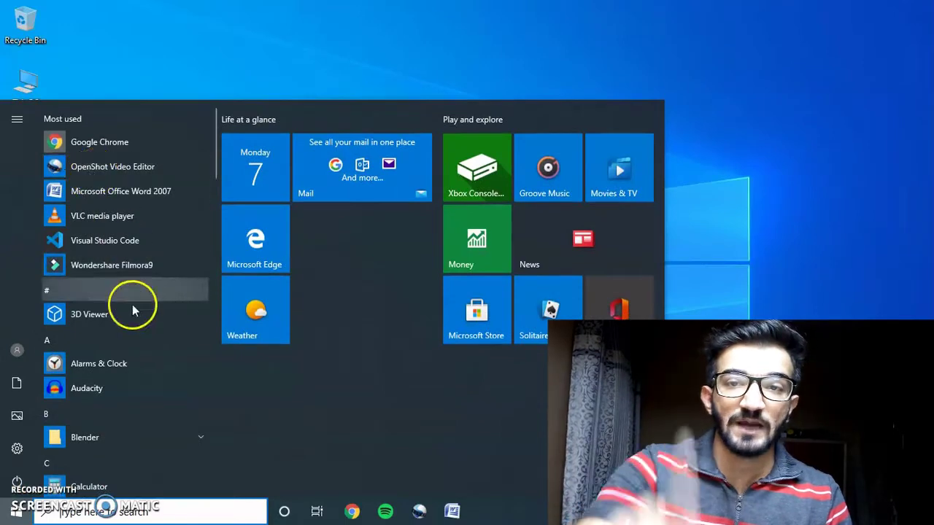
# - Launch VLC media player from the Start menu, then close its window
pyautogui.click(139, 213)
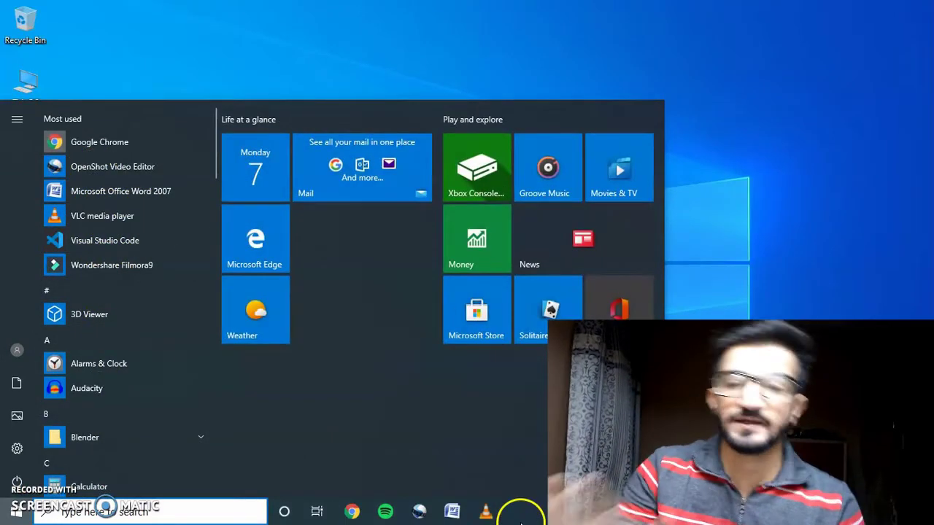
pyautogui.press('Escape')
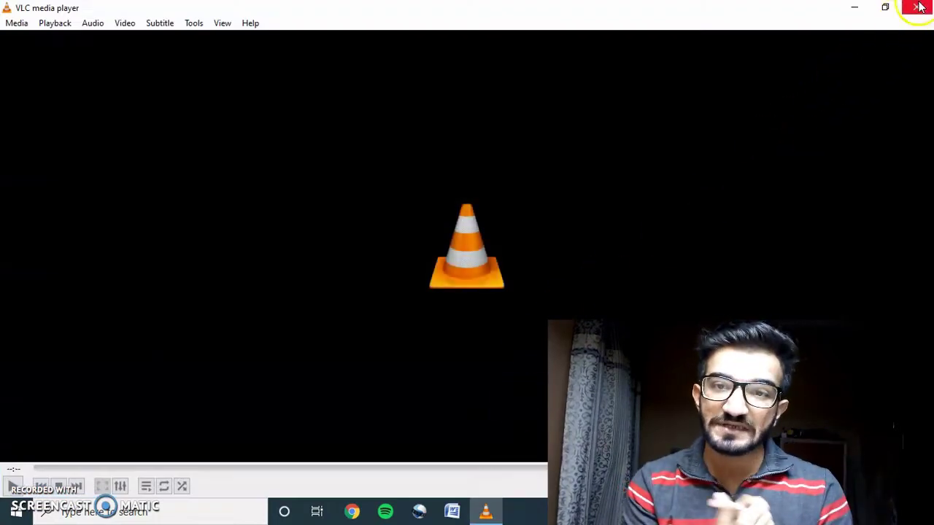
pyautogui.click(917, 7)
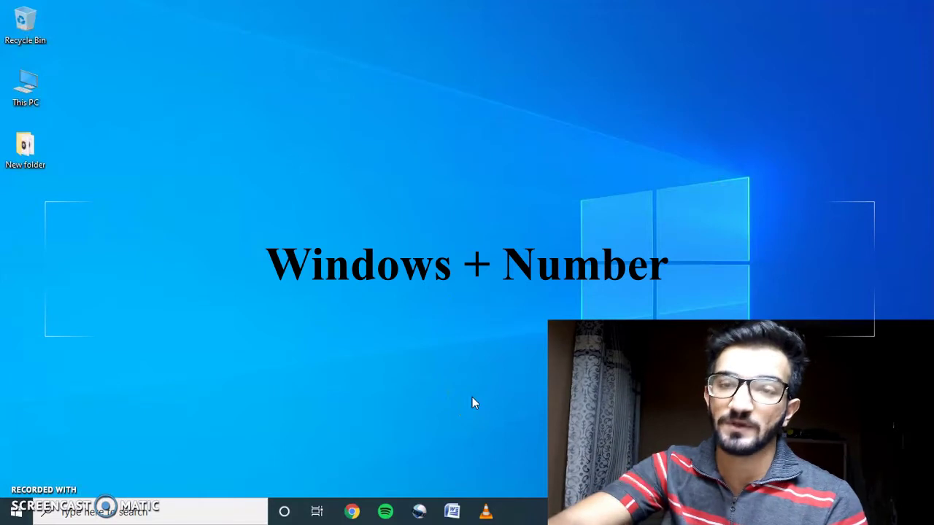
# - Launch taskbar apps with Win+1, close Spotify and OpenShot, then move and close Chrome
pyautogui.press('super+1')
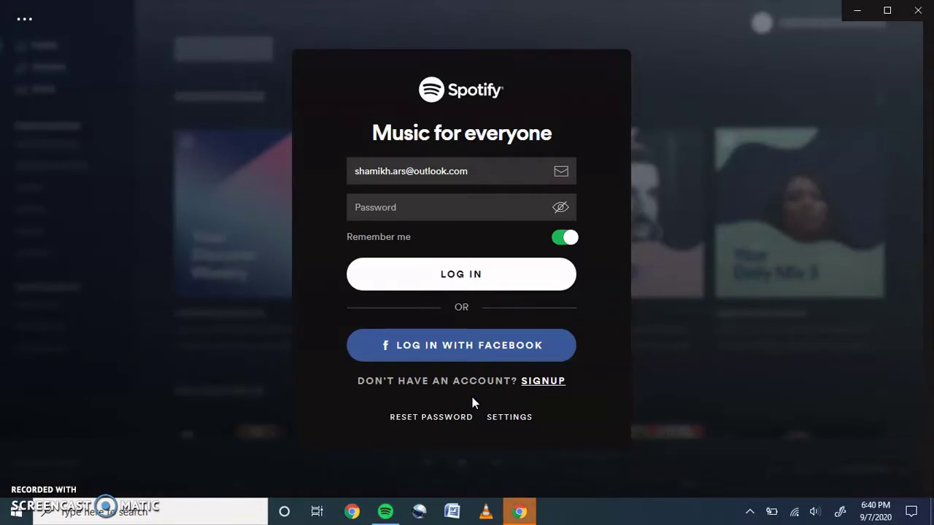
pyautogui.click(919, 10)
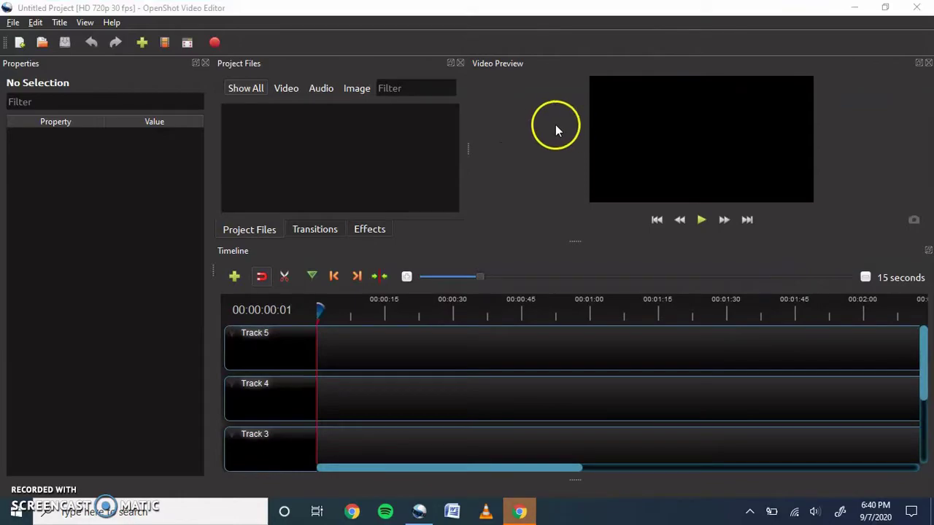
pyautogui.click(908, 13)
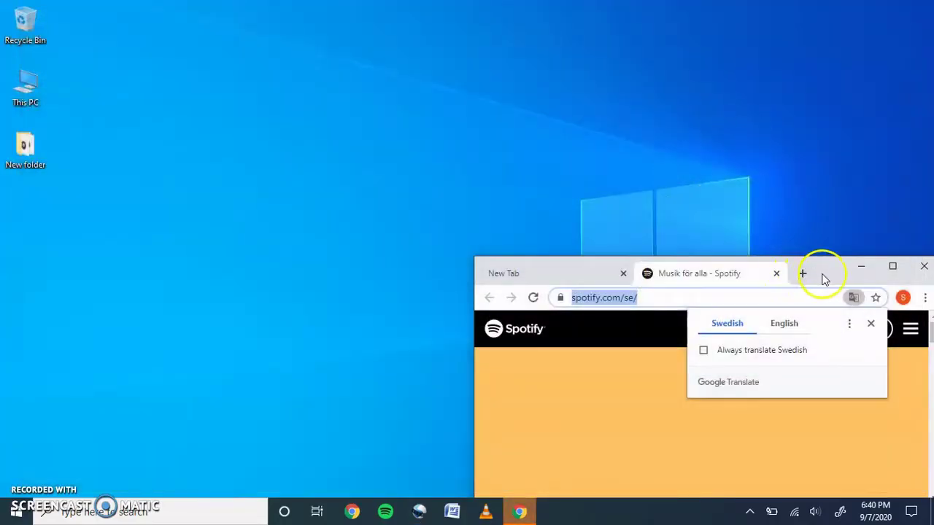
pyautogui.moveTo(824, 280); pyautogui.dragTo(652, 226)
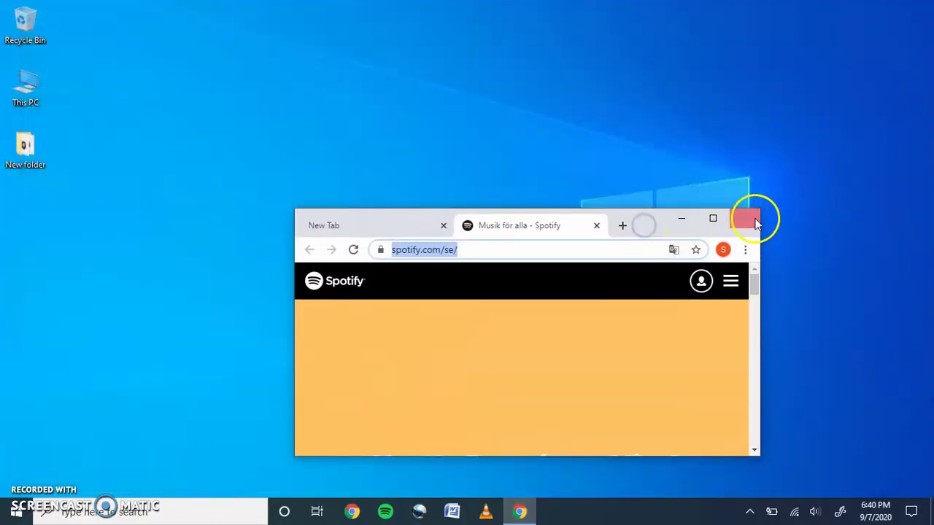
pyautogui.click(749, 218)
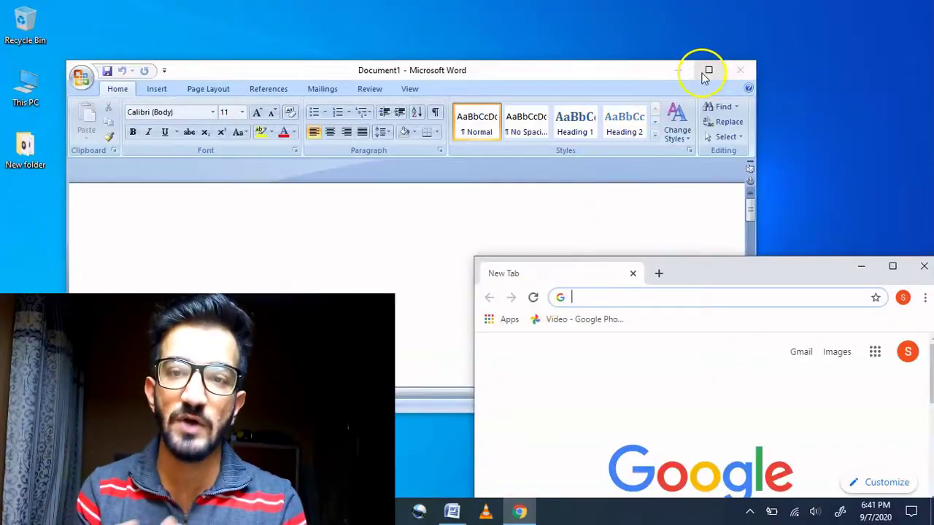
# - Maximize the Word Document1 window
pyautogui.click(707, 70)
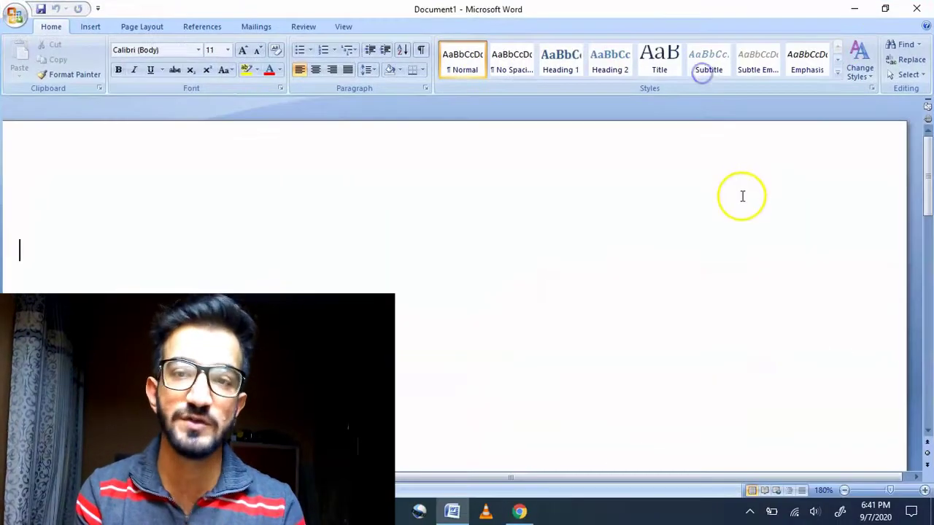
# - Maximize Chrome and switch back and forth between Chrome and Word with Alt+Tab
pyautogui.hotkey('alt', 'Tab')
pyautogui.click(891, 267)
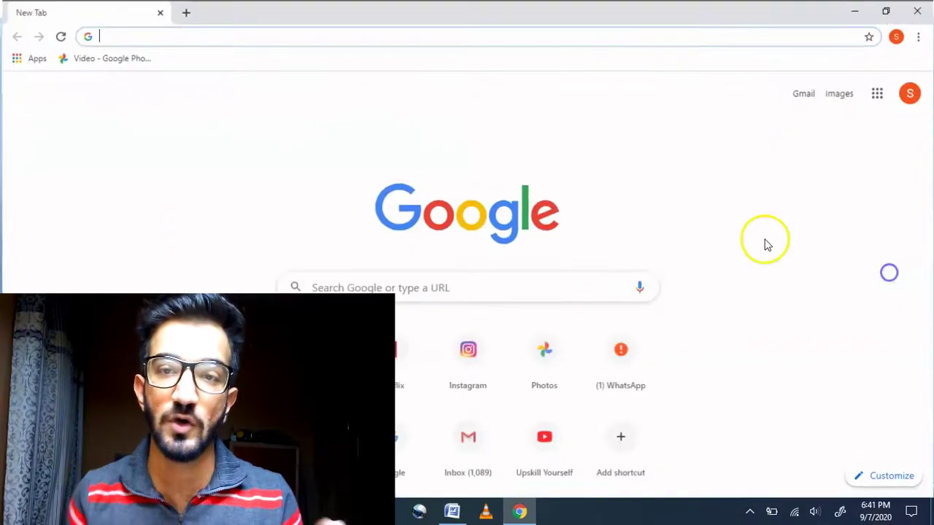
pyautogui.hotkey('alt', 'Tab')
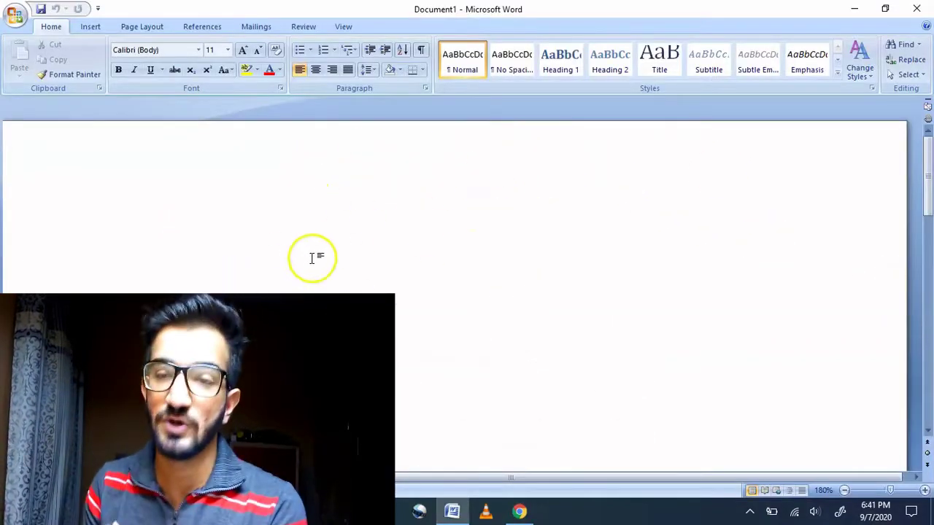
pyautogui.hotkey('alt', 'Tab')
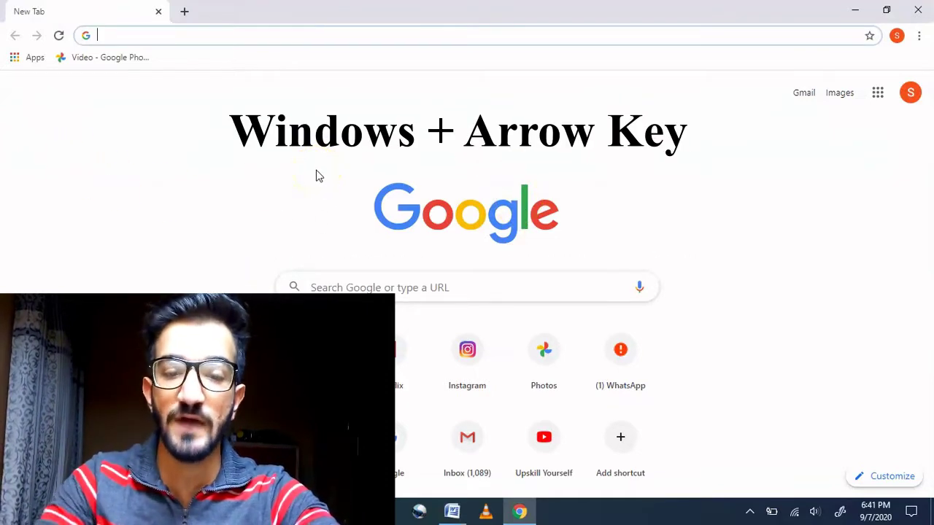
# - Snap Chrome to the right half and Word to the left, then refocus Chrome
pyautogui.press('super+Right')
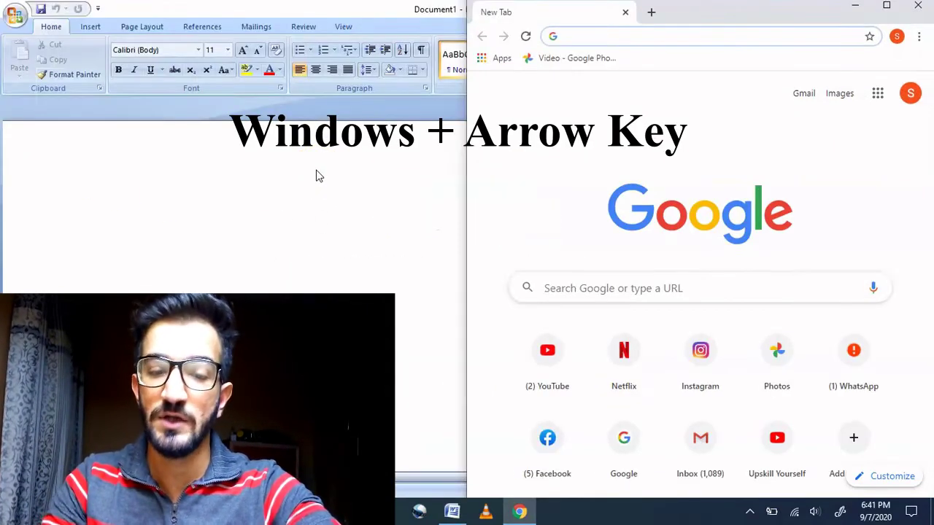
pyautogui.press('super+Up')
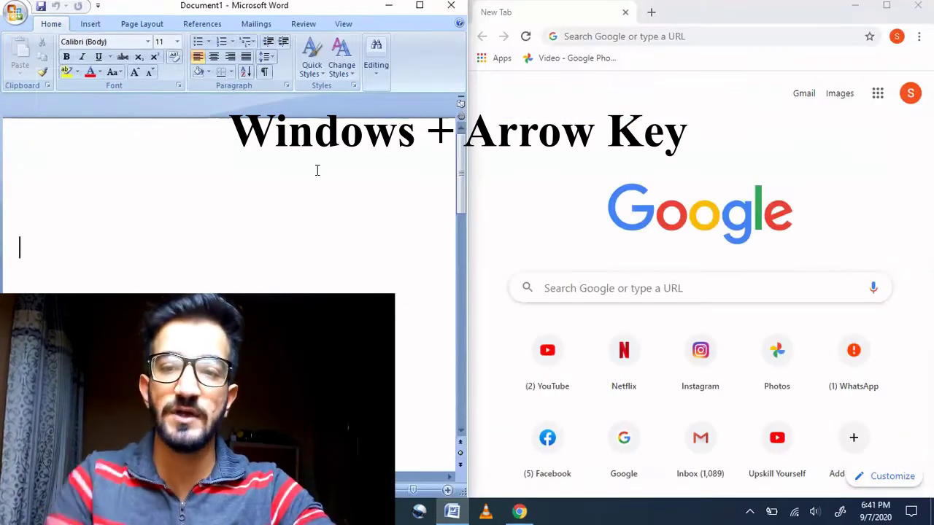
pyautogui.hotkey('alt', 'Tab')
pyautogui.hotkey('alt', 'Tab')
pyautogui.hotkey('alt', 'Tab')
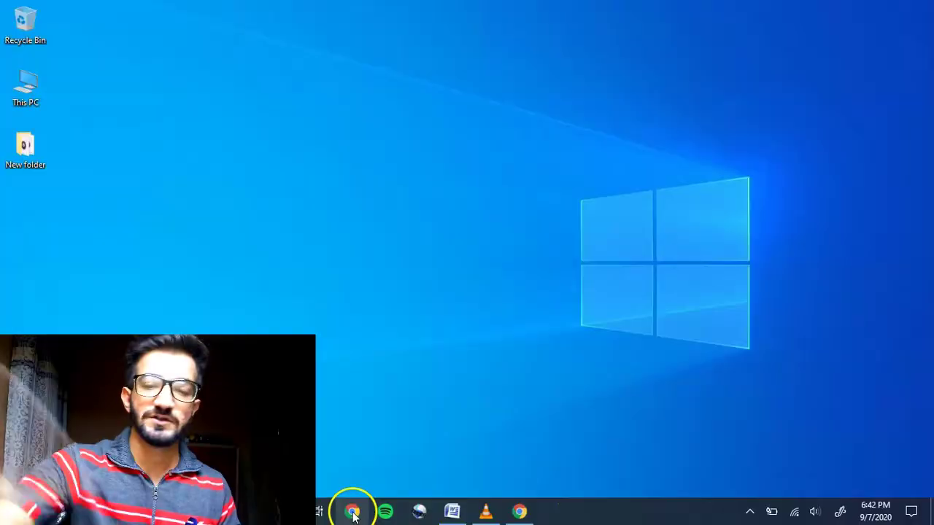
pyautogui.click(353, 513)
pyautogui.click(452, 511)
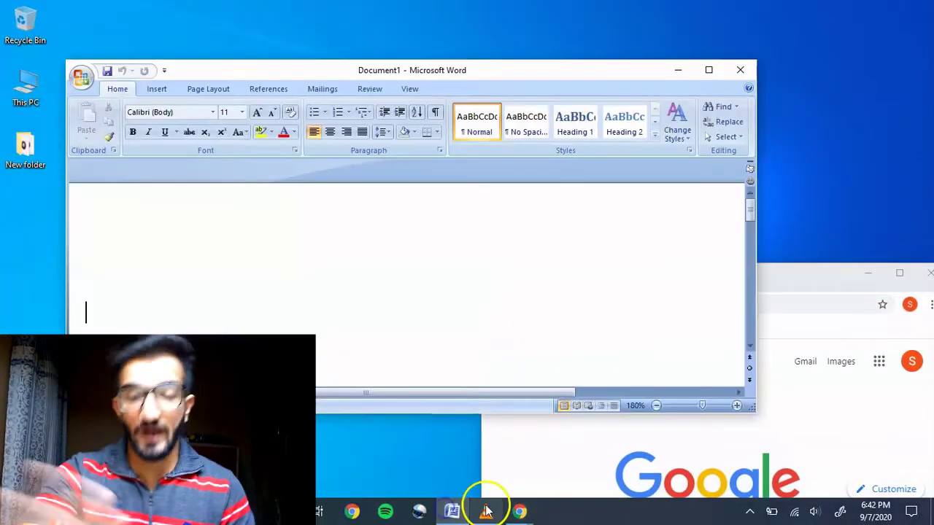
pyautogui.click(483, 513)
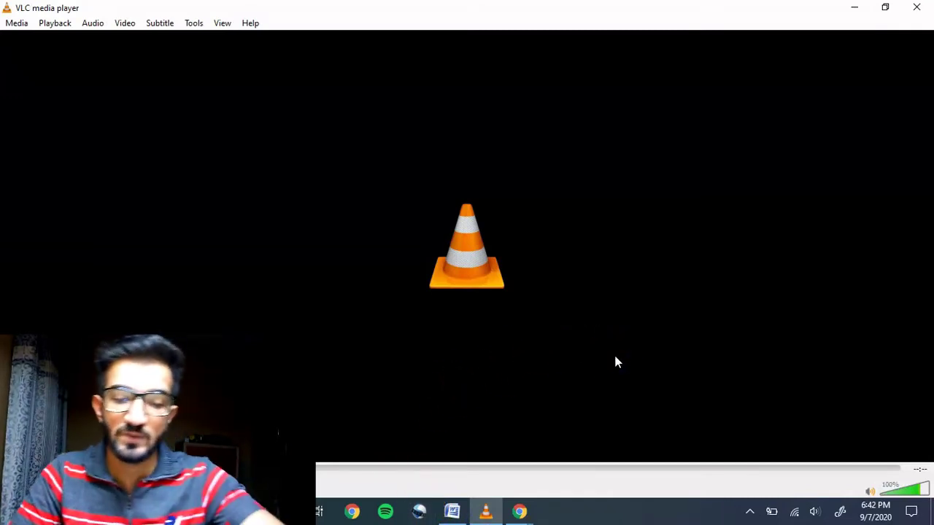
pyautogui.press('super+d')
pyautogui.click(416, 271)
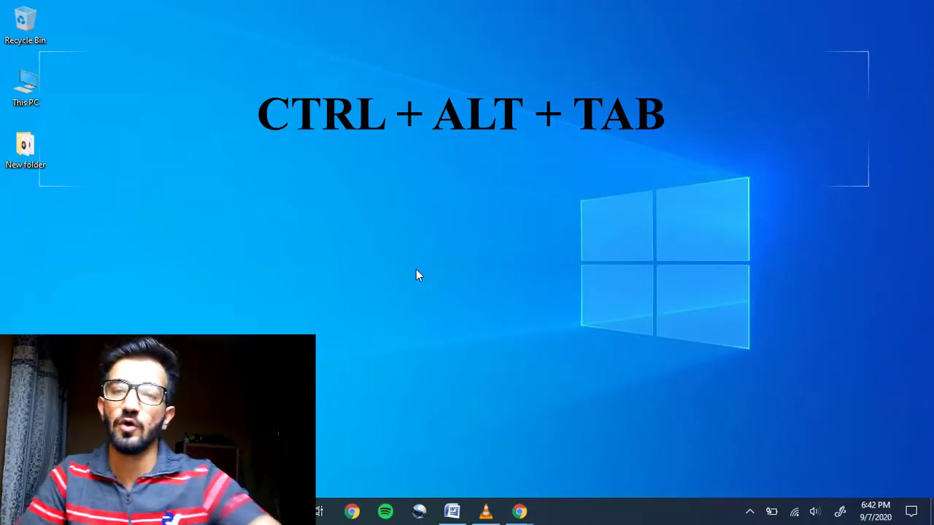
# - Bring up the first Chrome window via the Ctrl+Alt+Tab switcher, centre it, and close it
pyautogui.hotkey('ctrl', 'alt', 'Tab')
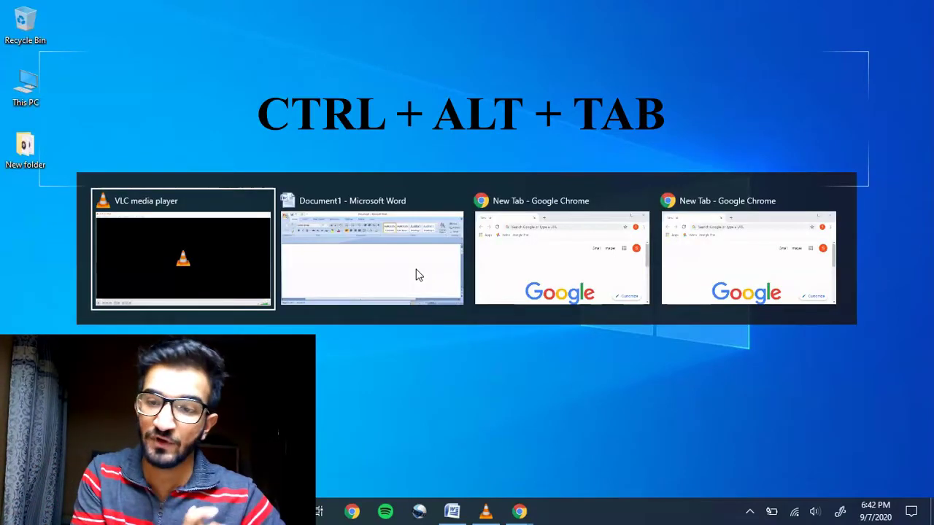
pyautogui.press('Right')
pyautogui.press('Right')
pyautogui.press('Left')
pyautogui.press('Right')
pyautogui.press('Return')
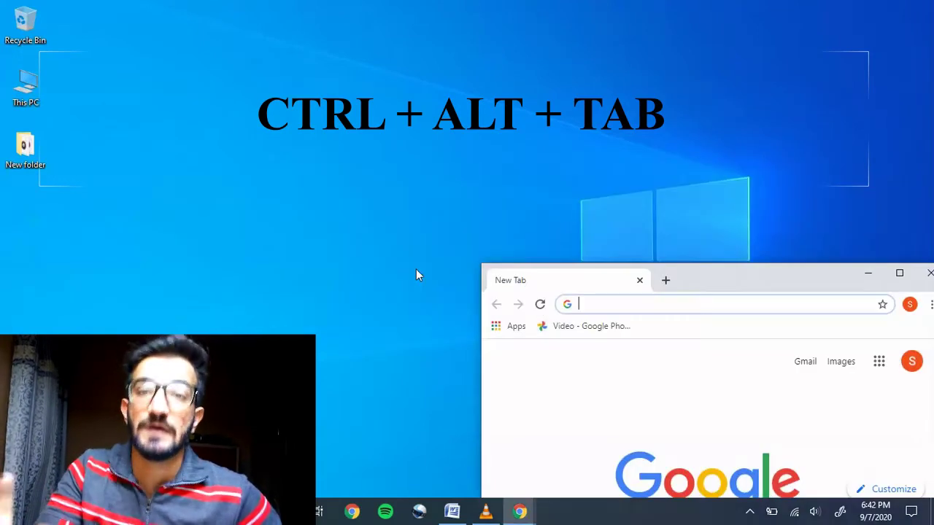
pyautogui.moveTo(781, 287); pyautogui.dragTo(521, 189)
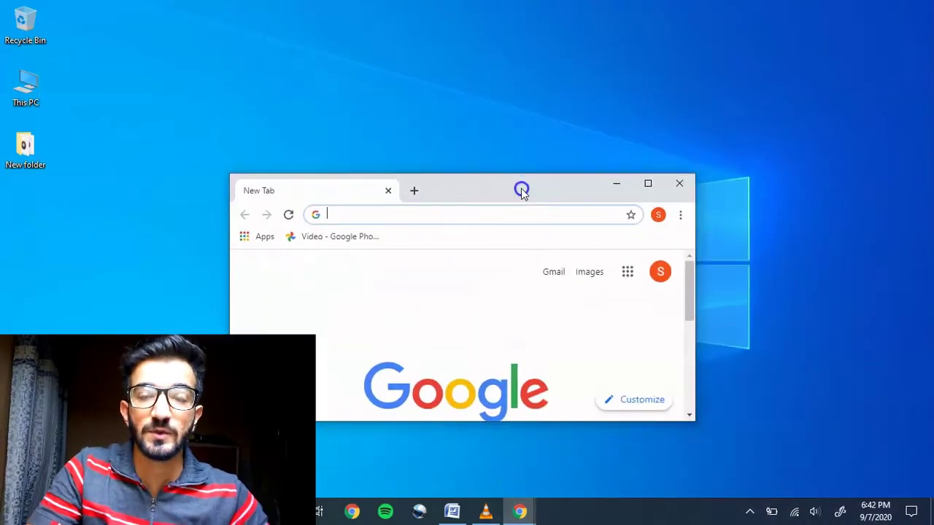
pyautogui.click(686, 183)
# - Bring up the remaining Chrome window via the Ctrl+Alt+Tab switcher and close it
pyautogui.hotkey('ctrl', 'alt', 'Tab')
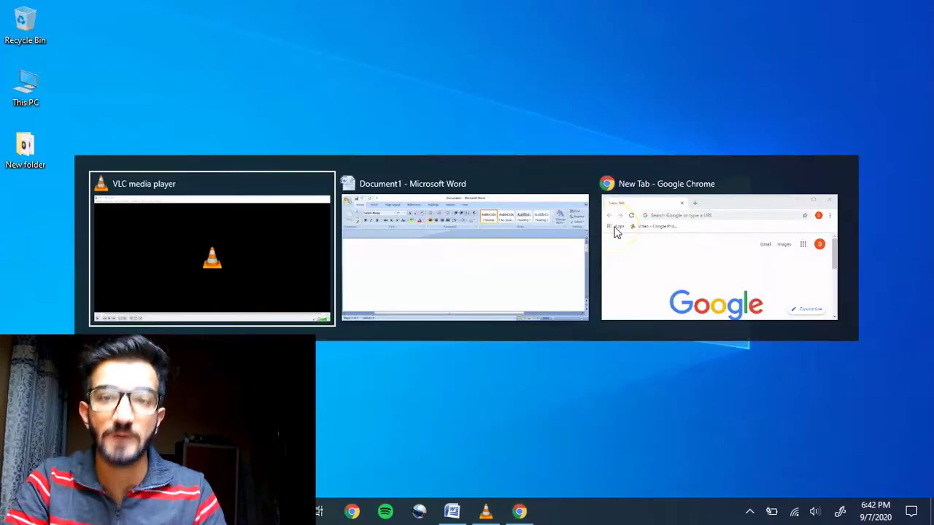
pyautogui.press('Right')
pyautogui.press('Right')
pyautogui.press('Left')
pyautogui.press('Right')
pyautogui.press('Right')
pyautogui.press('Right')
pyautogui.press('Right')
pyautogui.press('Right')
pyautogui.press('Right')
pyautogui.press('Right')
pyautogui.press('Return')
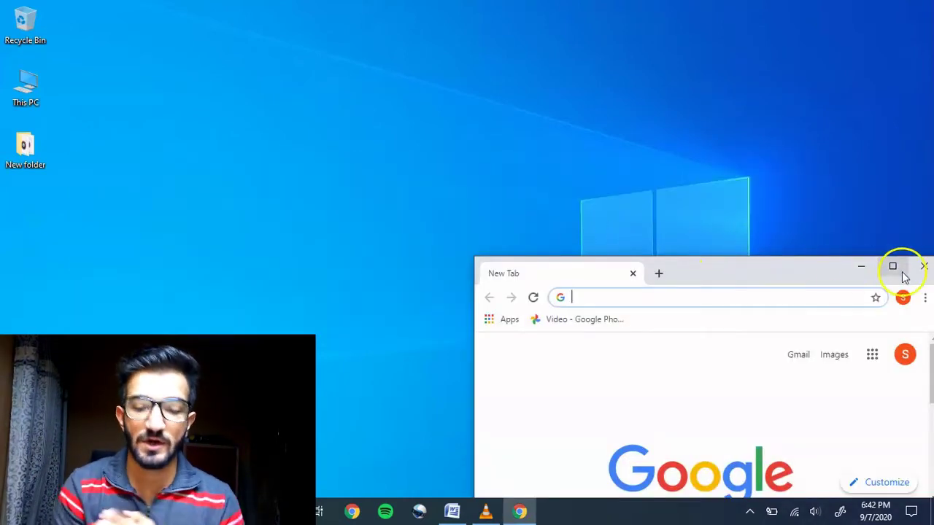
pyautogui.click(923, 267)
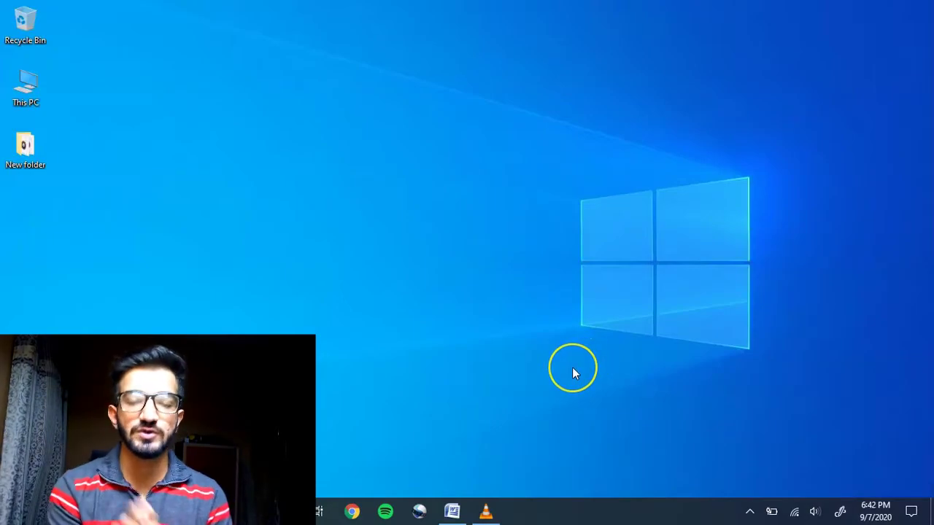